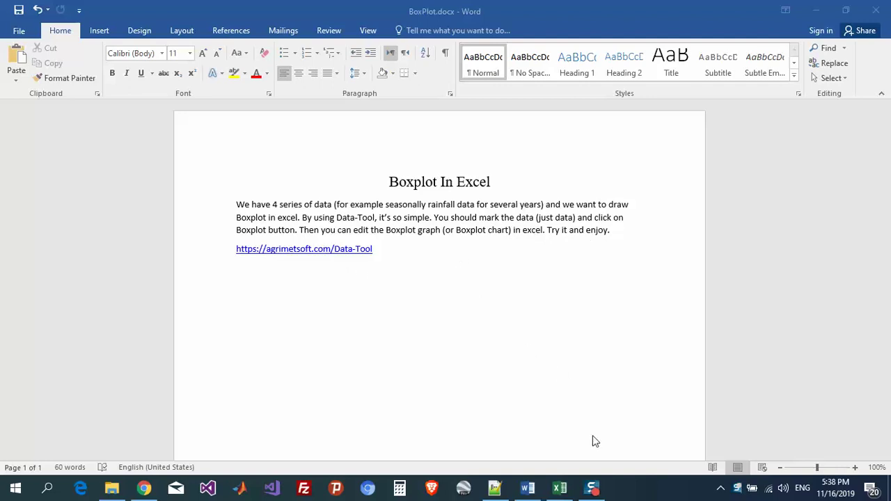
Switch from the Word instructions to the rainfall table in data.xlsx in Excel
left_click(593, 489)
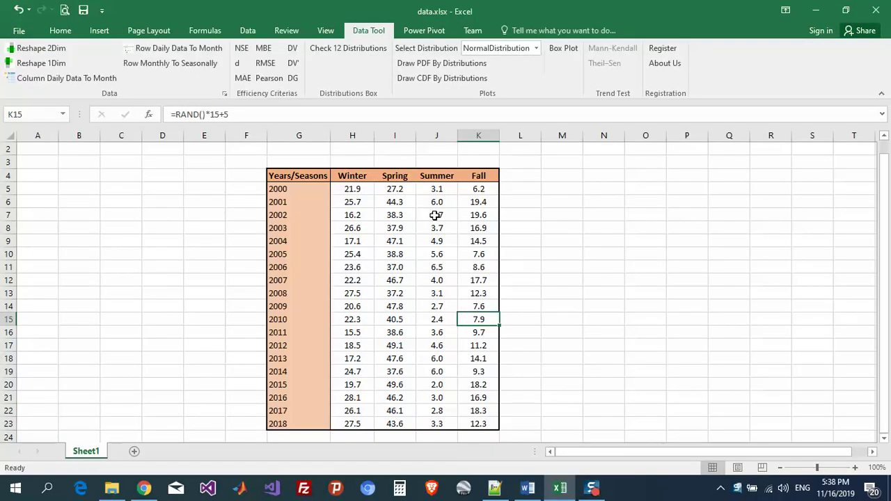
left_click(438, 216)
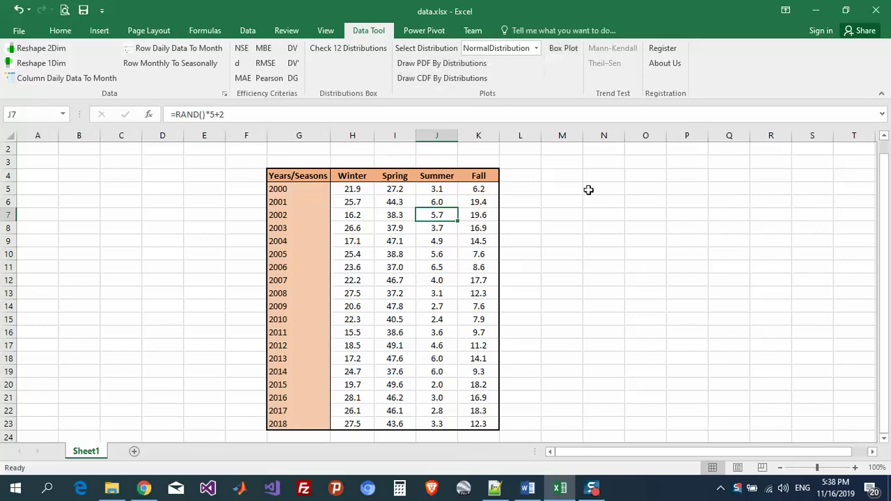
Select the rainfall values H5:K23 and insert a Box Plot chart from them
left_click(354, 189)
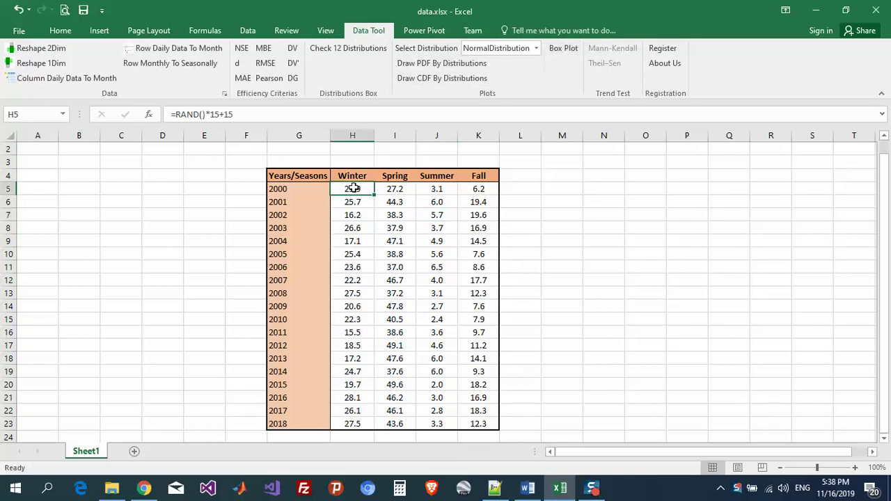
key("shift+Right")
key("shift+Right")
key("shift+Right")
key("shift+Down")
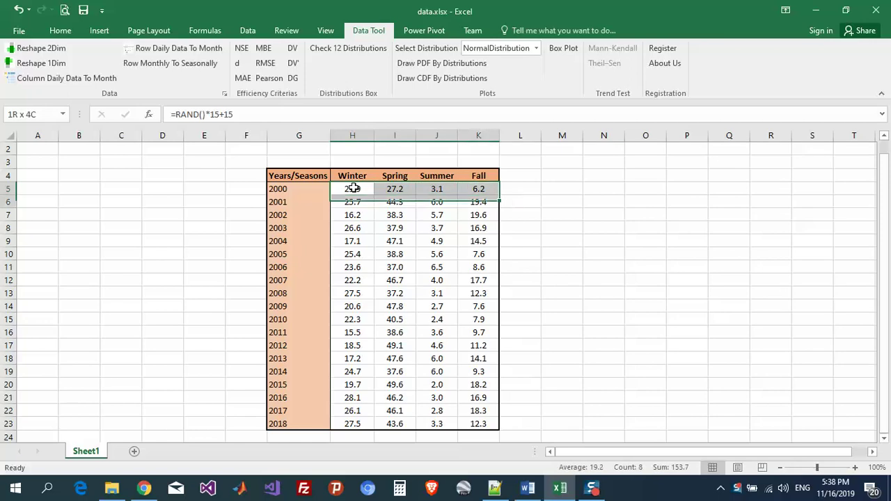
key("shift+Down")
key("shift+Down")
key("shift+Down")
key("shift+Down")
key("shift+Down")
key("shift+Down")
key("shift+Down")
key("shift+Down")
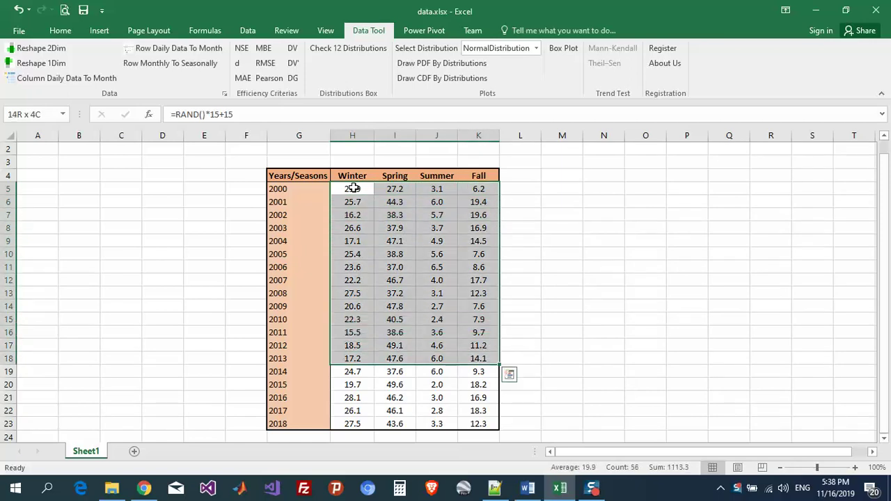
key("shift+Down")
key("shift+Down")
key("shift+Down")
key("shift+Down")
key("shift+Down")
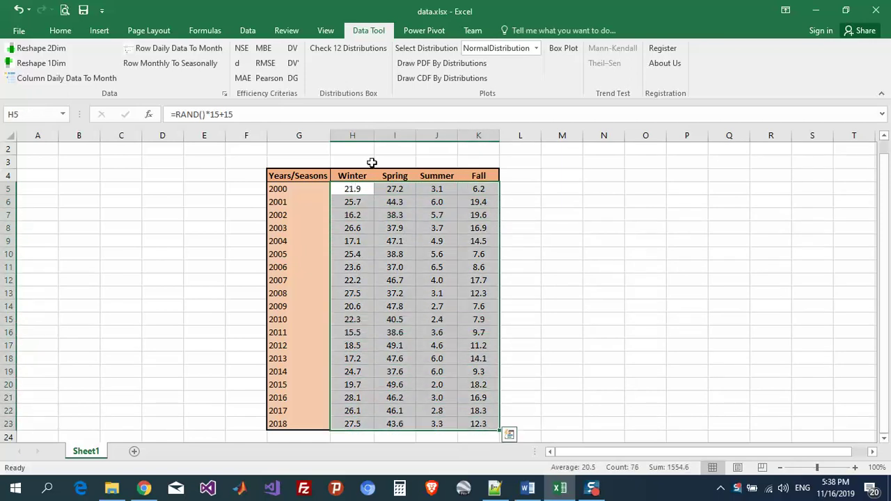
left_click(564, 53)
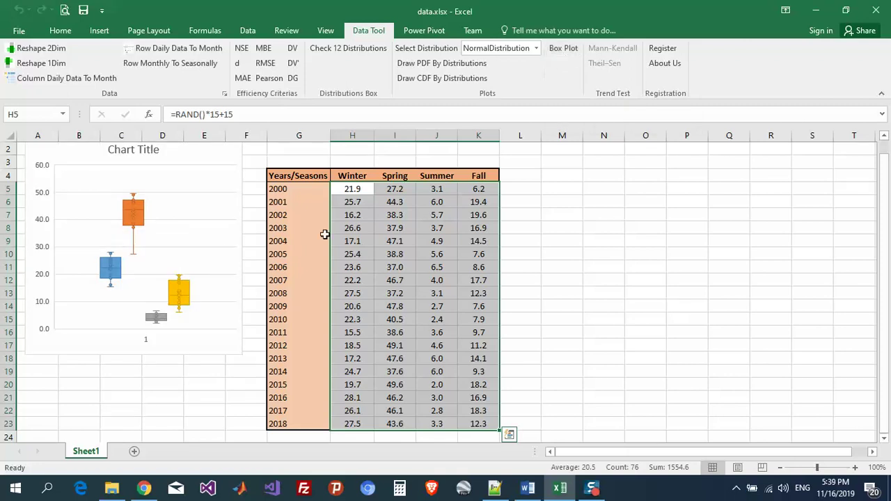
left_click(234, 346)
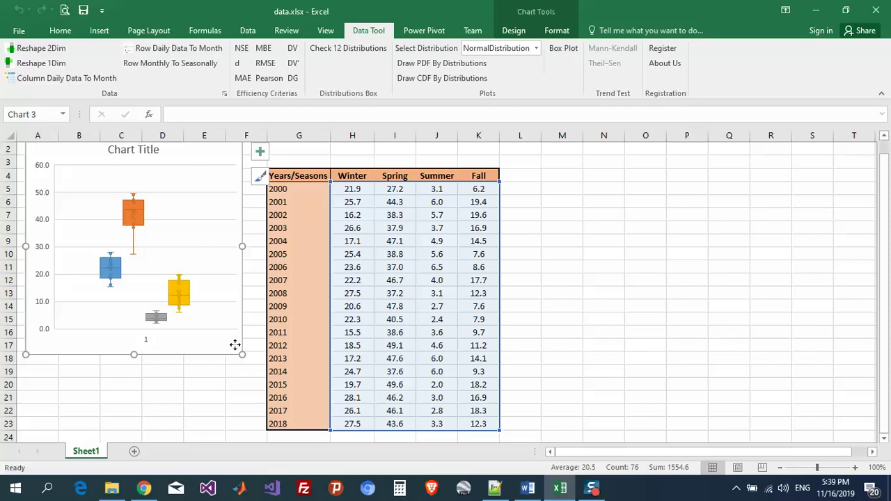
Move the box plot chart to a new sheet named 'Boxplot'
right_click(236, 349)
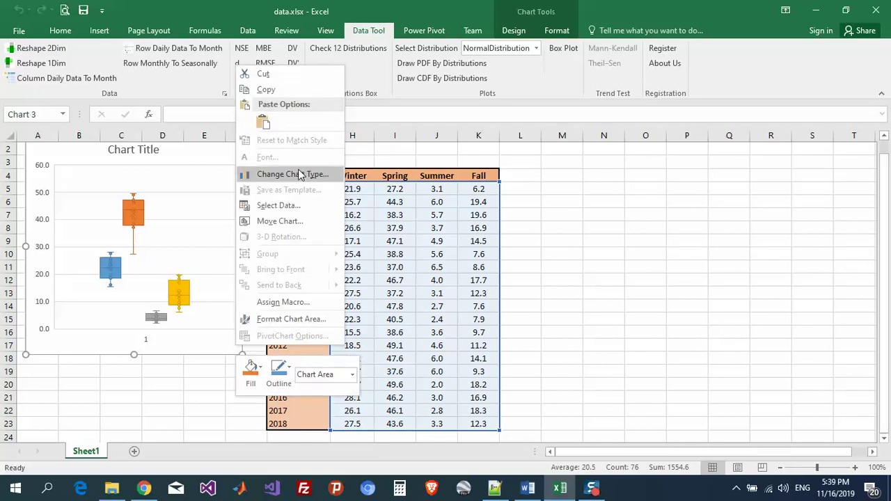
left_click(281, 220)
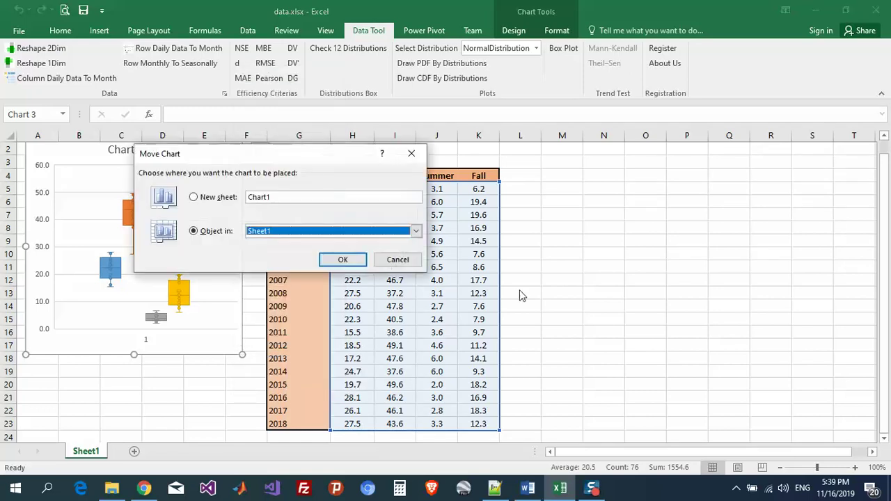
left_click(194, 199)
type("Boxplot")
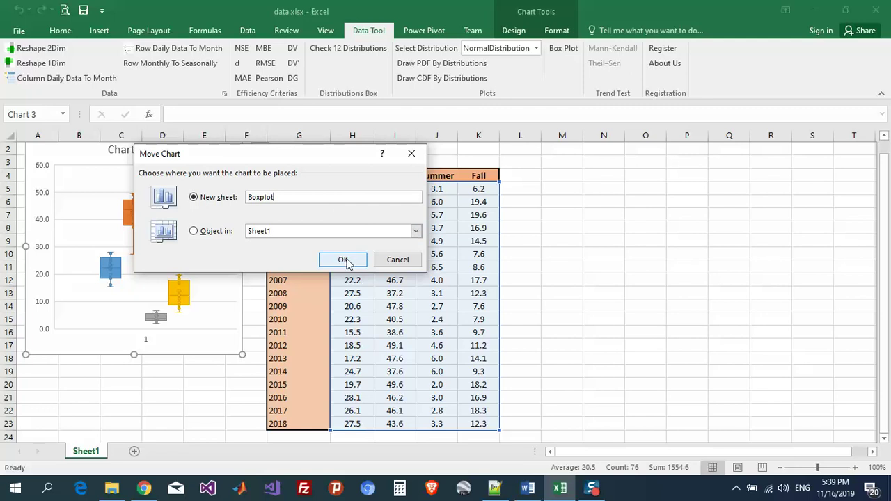
left_click(344, 259)
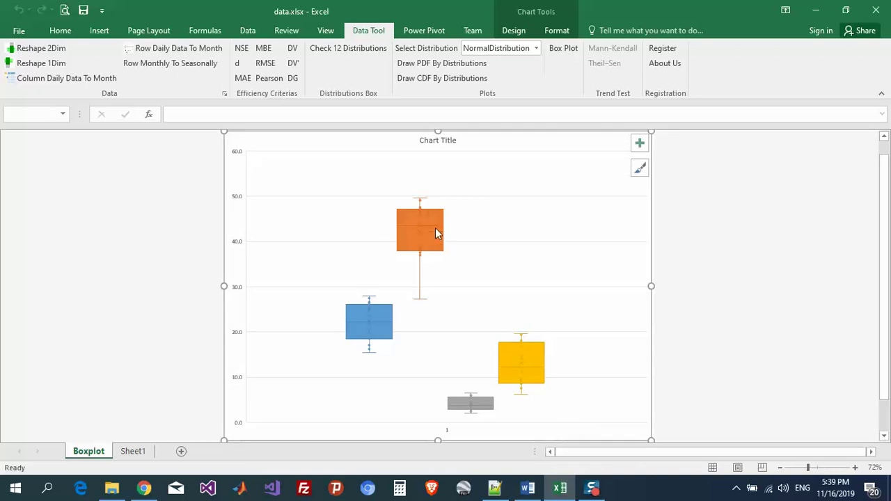
left_click(436, 234)
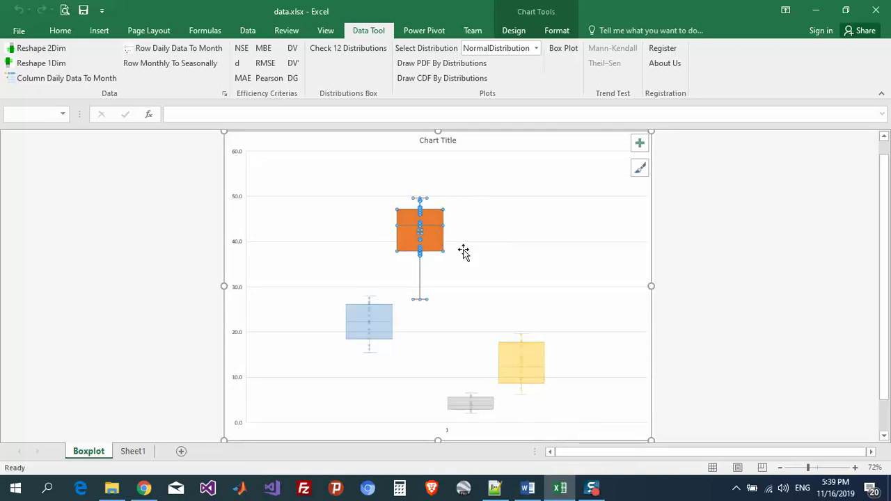
left_click(393, 333)
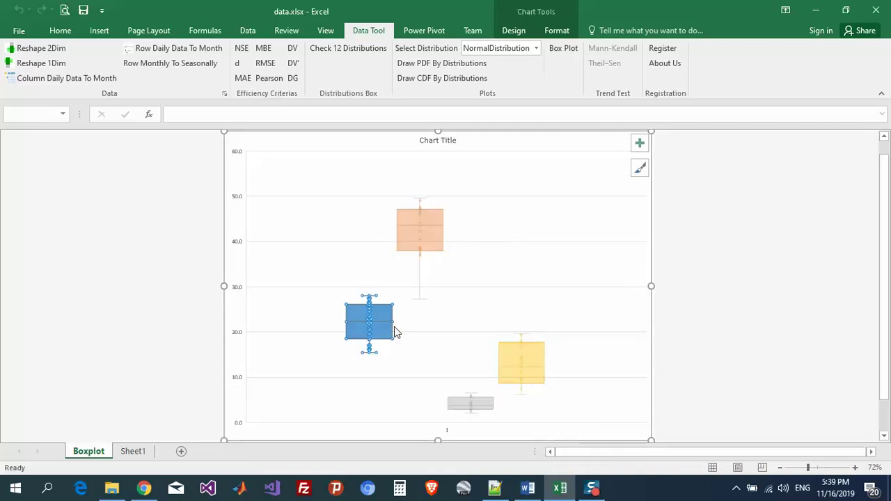
left_click(237, 339)
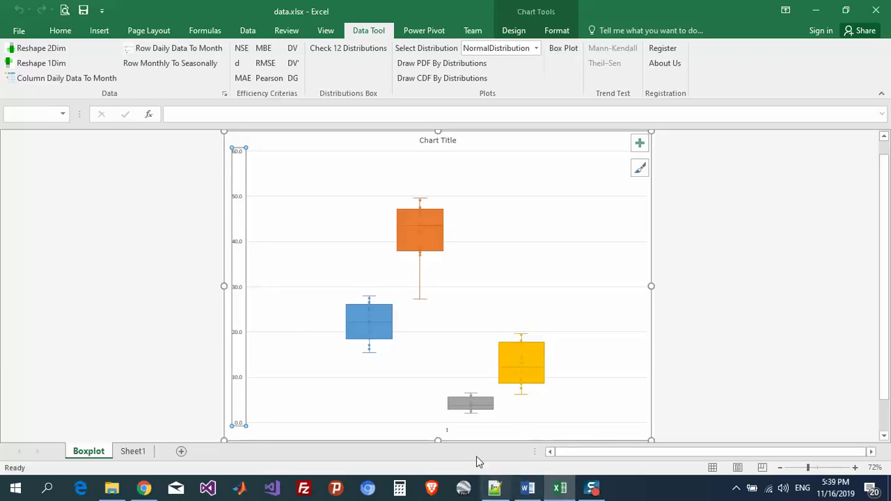
left_click(447, 430)
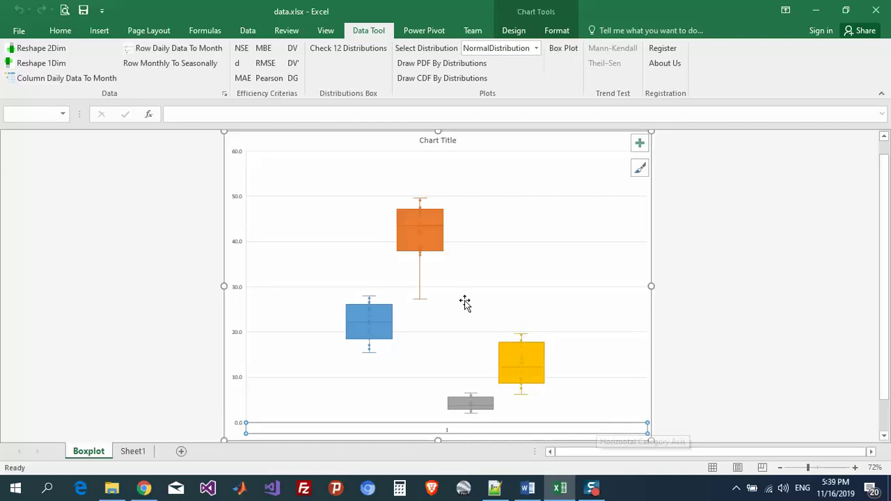
left_click(437, 142)
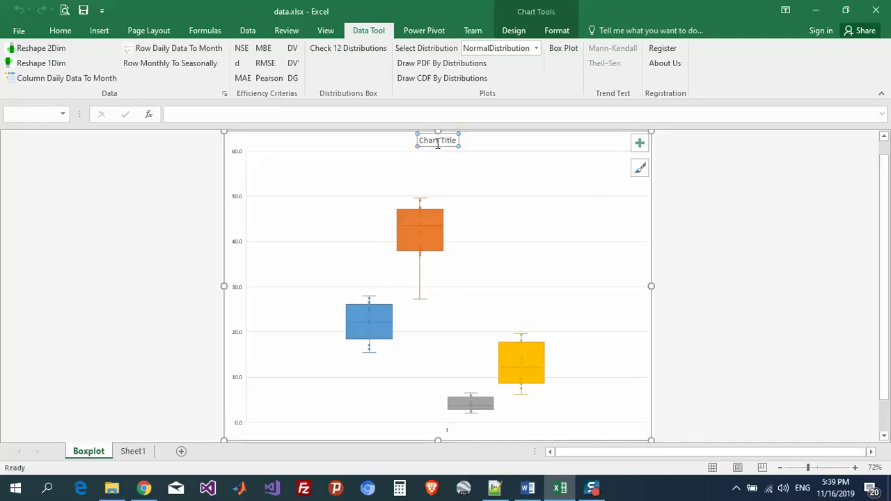
left_click(438, 142)
Change the chart title to 'BoxPlot'
double_click(437, 142)
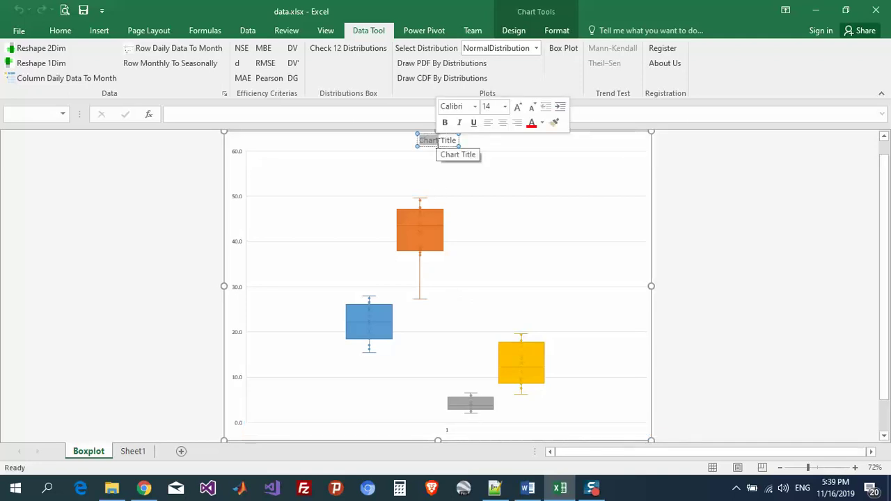
triple_click(438, 142)
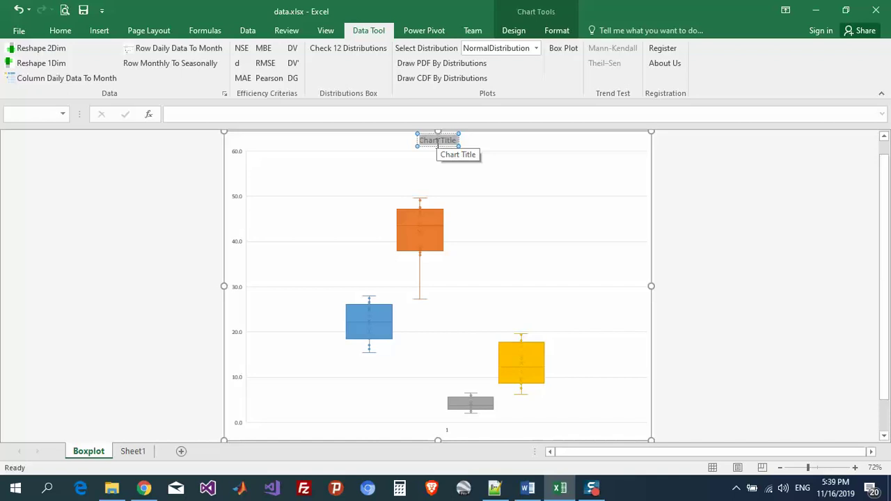
type("Box")
type("Plot")
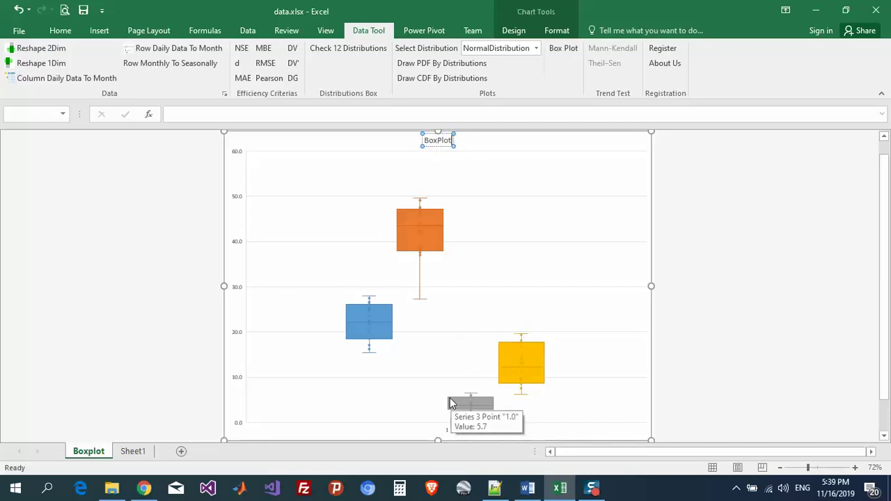
Fill the small grey box series with green
left_click(451, 402)
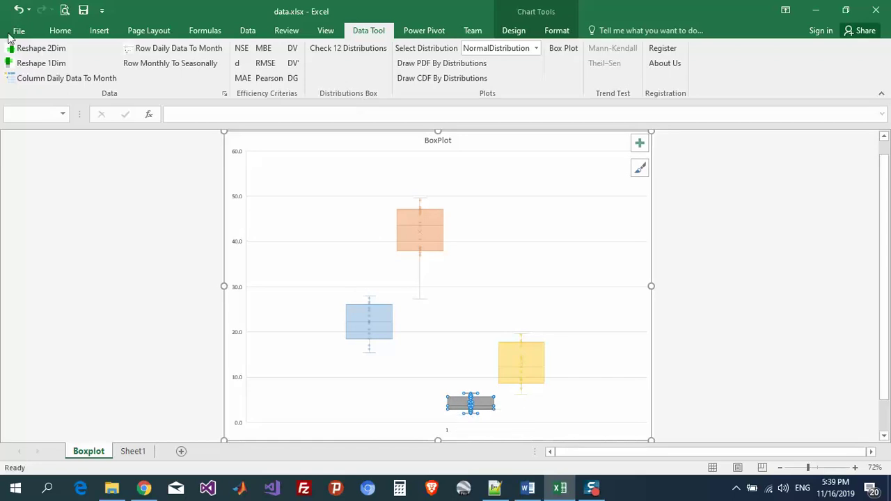
left_click(60, 31)
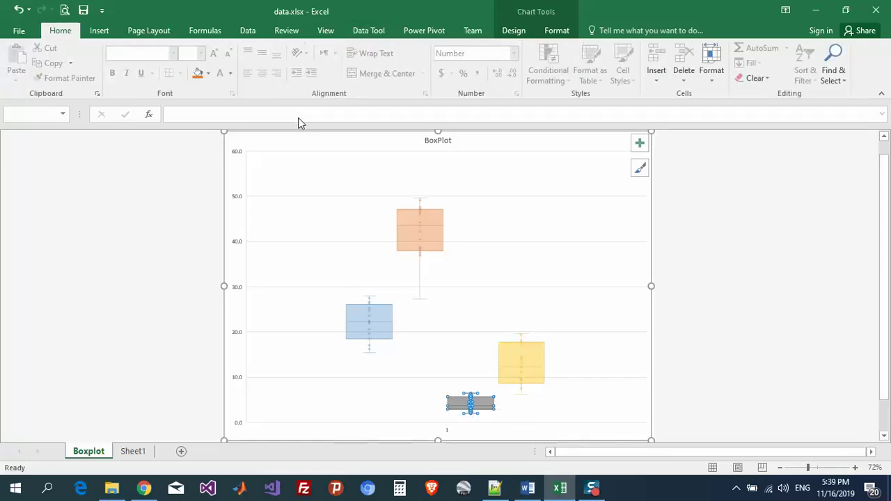
left_click(209, 74)
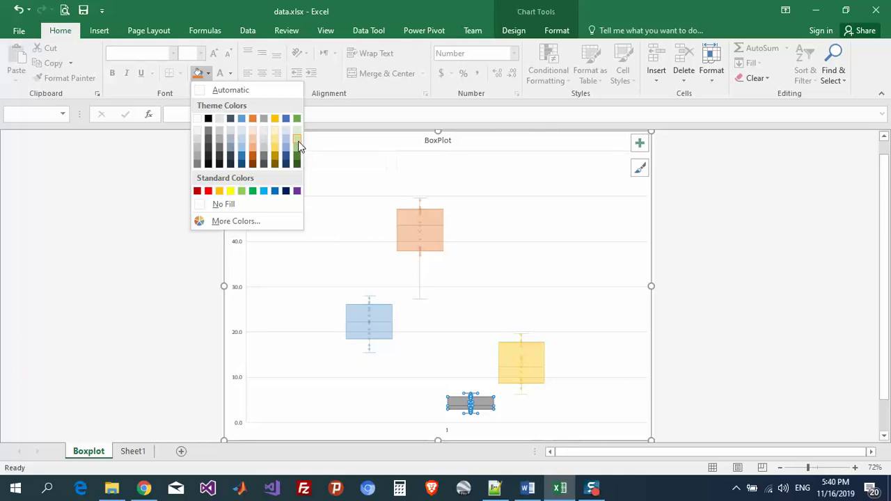
key("Escape")
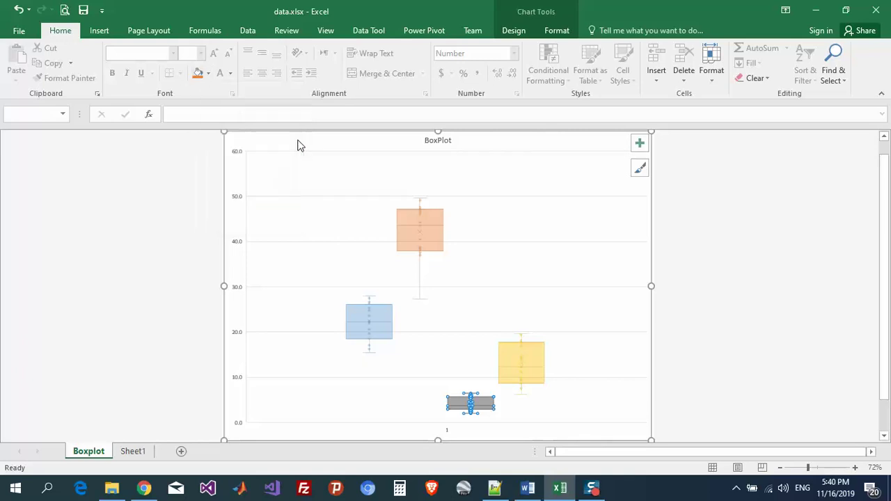
left_click(642, 373)
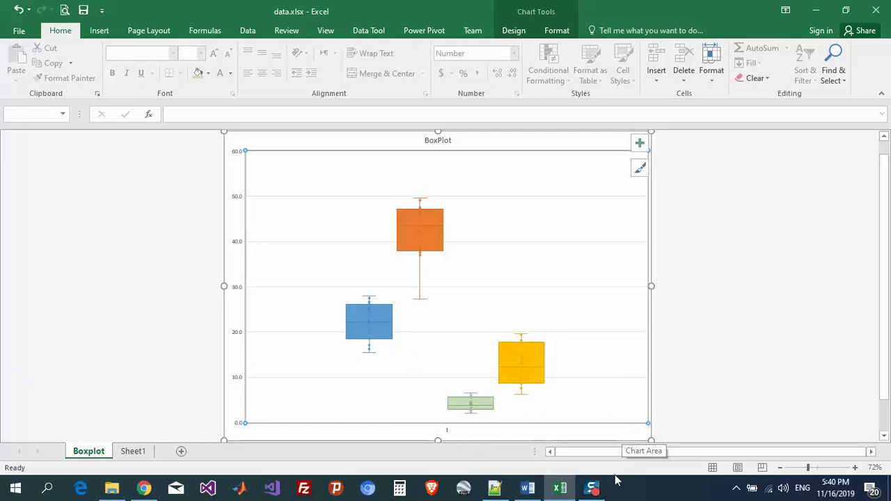
Give the green box series a darker green fill
left_click(455, 402)
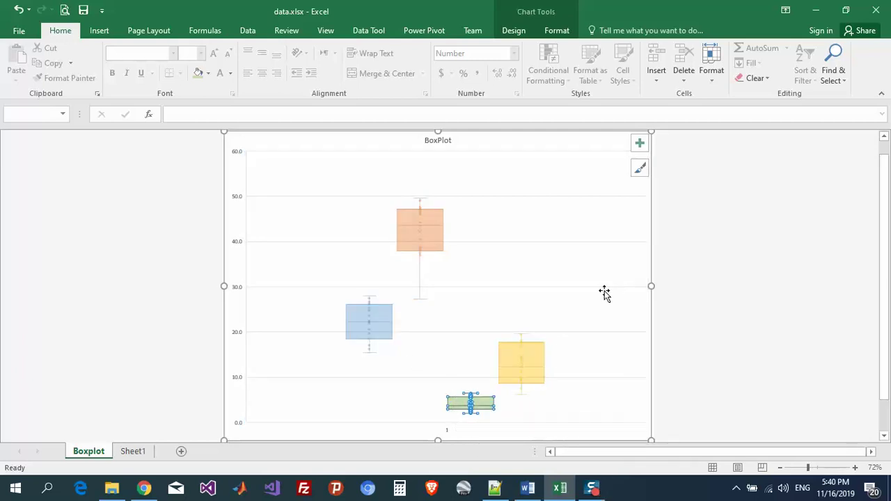
left_click(207, 74)
left_click(299, 156)
left_click(631, 271)
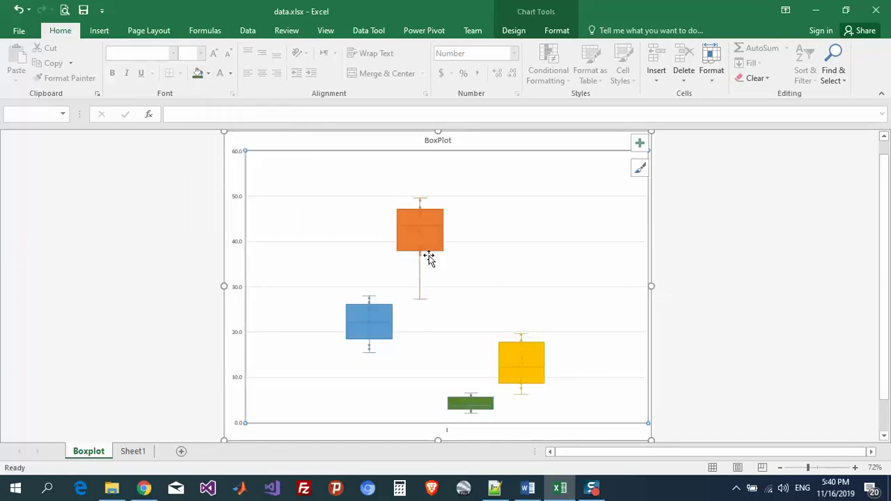
left_click(421, 302)
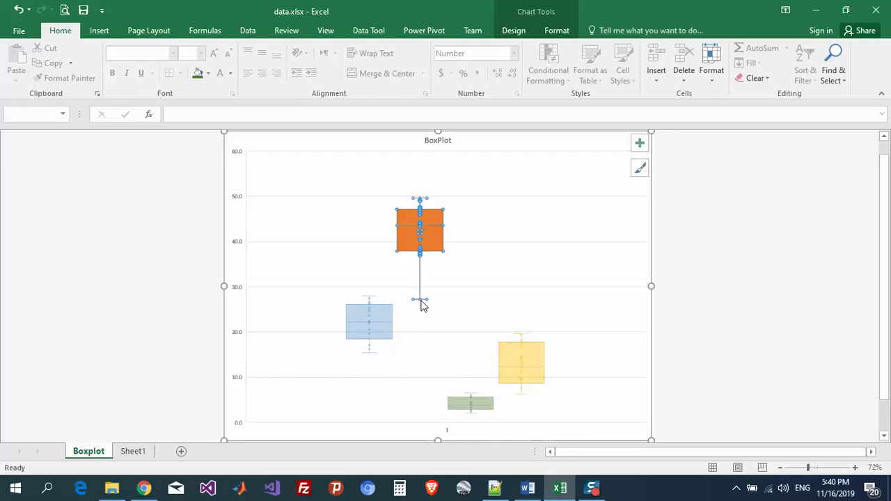
right_click(530, 271)
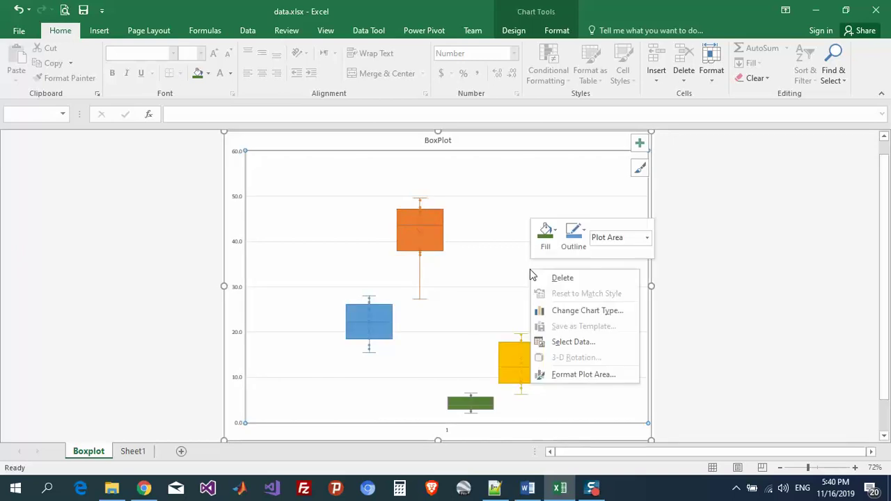
Set the first series name to Sheet1!H4 so it reads Winter
left_click(572, 342)
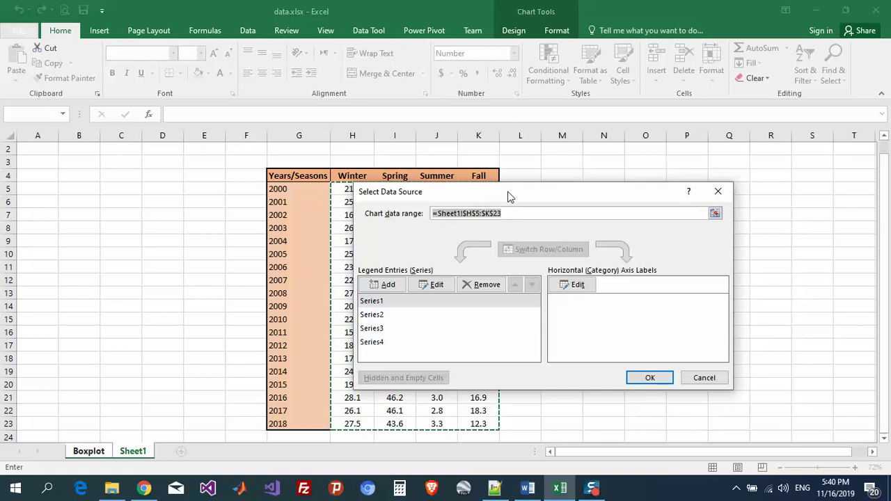
left_click_drag(509, 195, 703, 209)
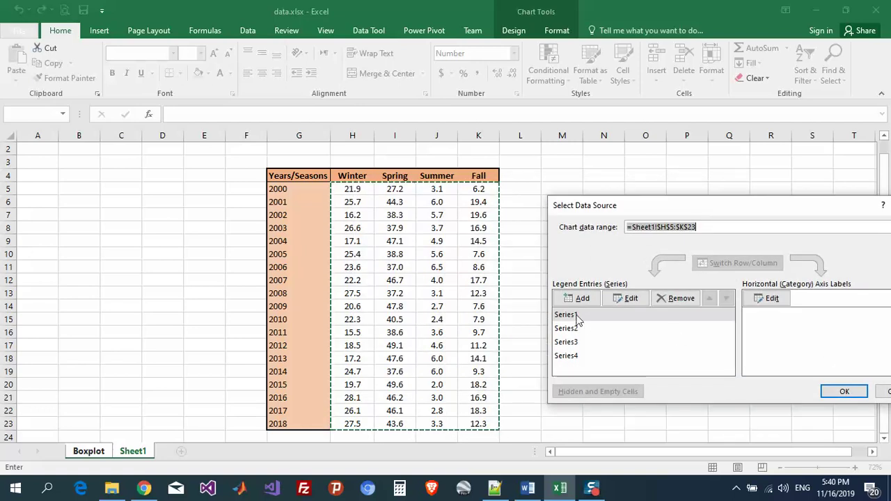
left_click(631, 301)
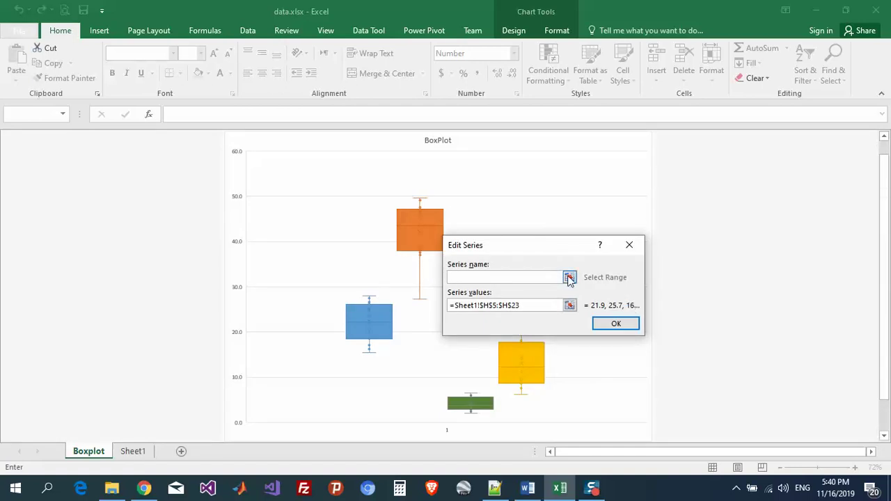
left_click(570, 277)
left_click(129, 454)
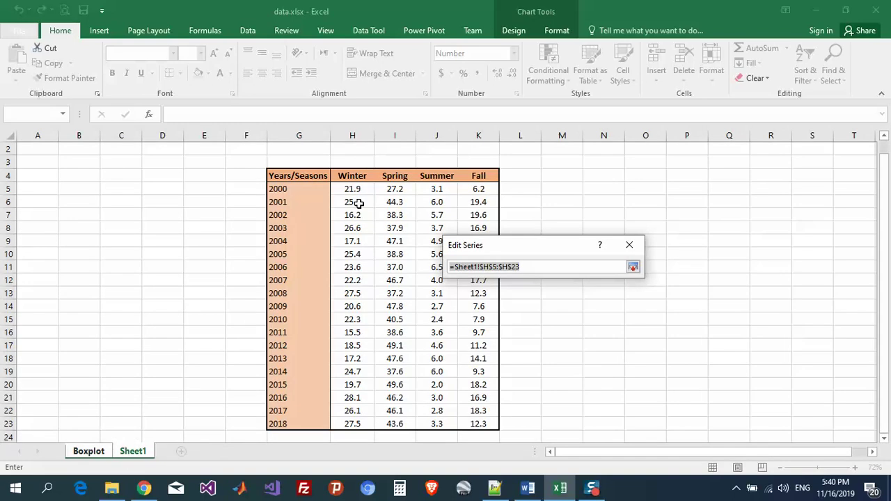
left_click(351, 177)
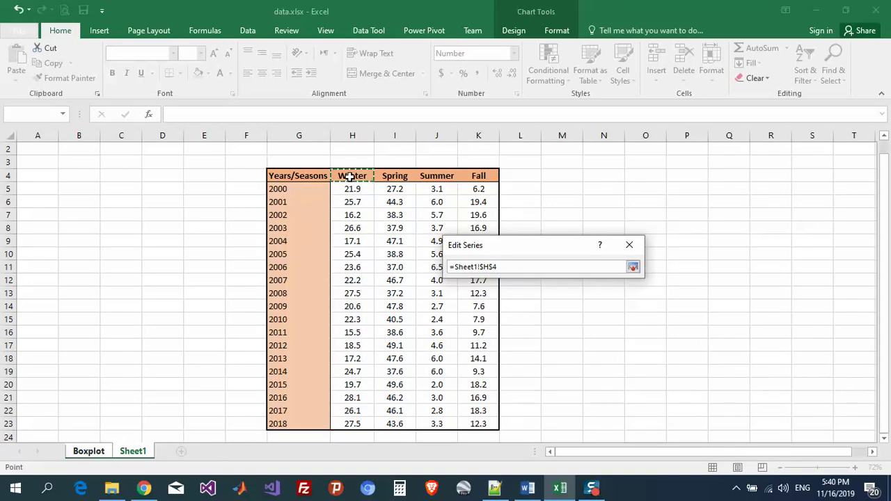
key("Return")
key("Return")
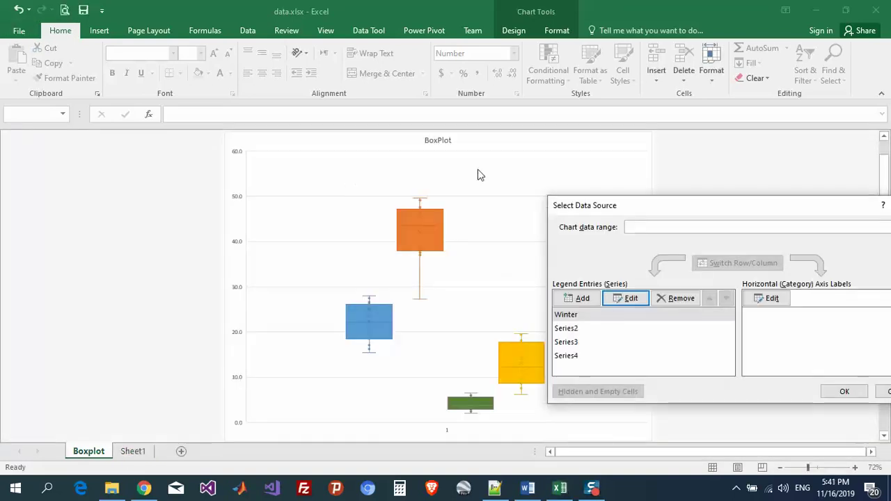
left_click(566, 329)
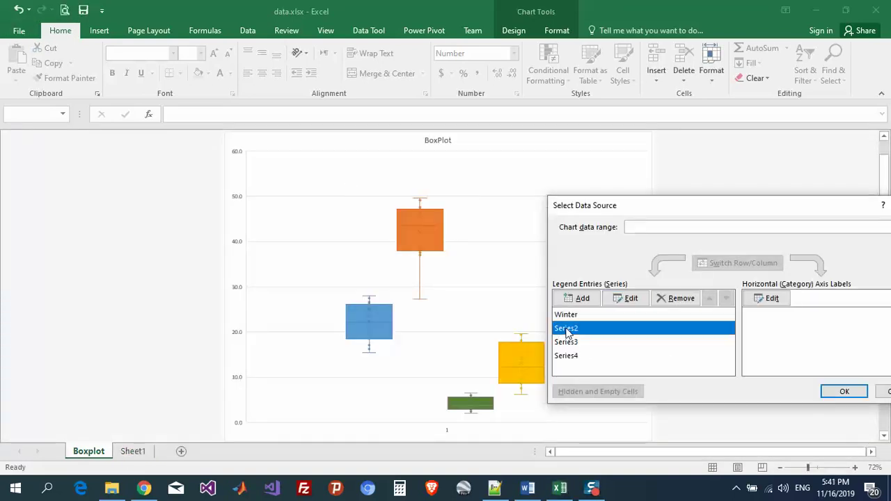
Name the second series Spring from header cell I4
left_click(623, 301)
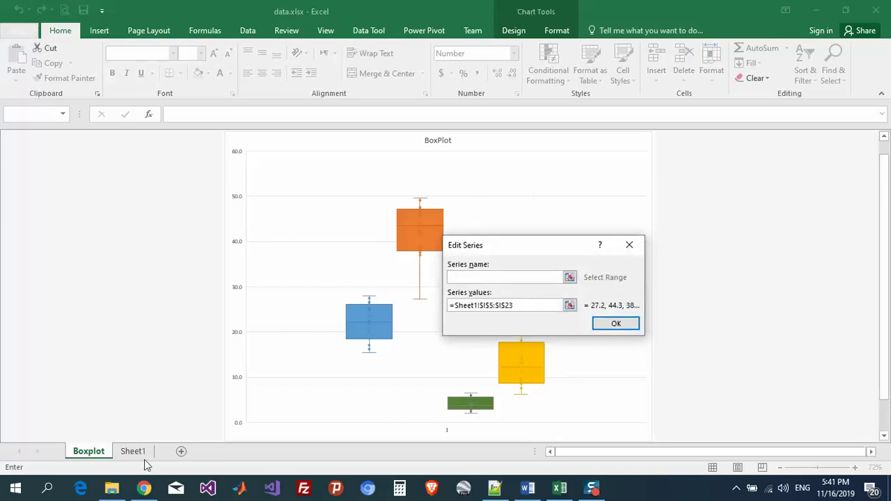
left_click(126, 451)
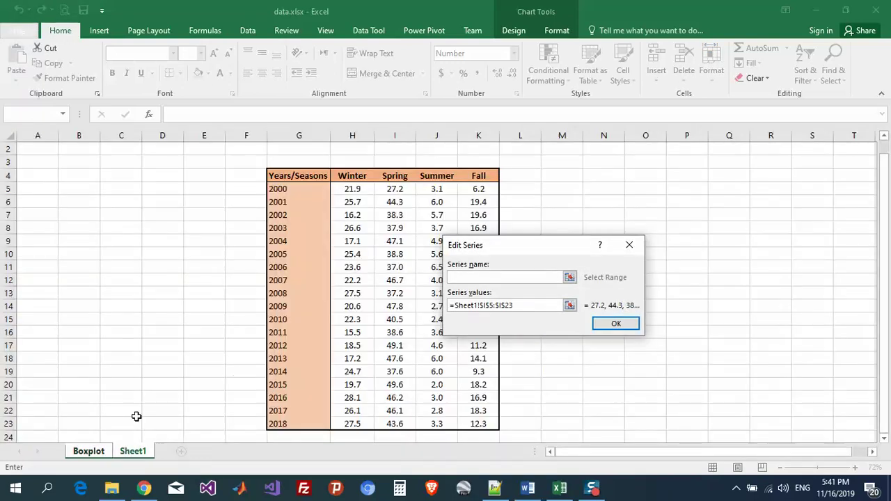
left_click(394, 175)
key("Return")
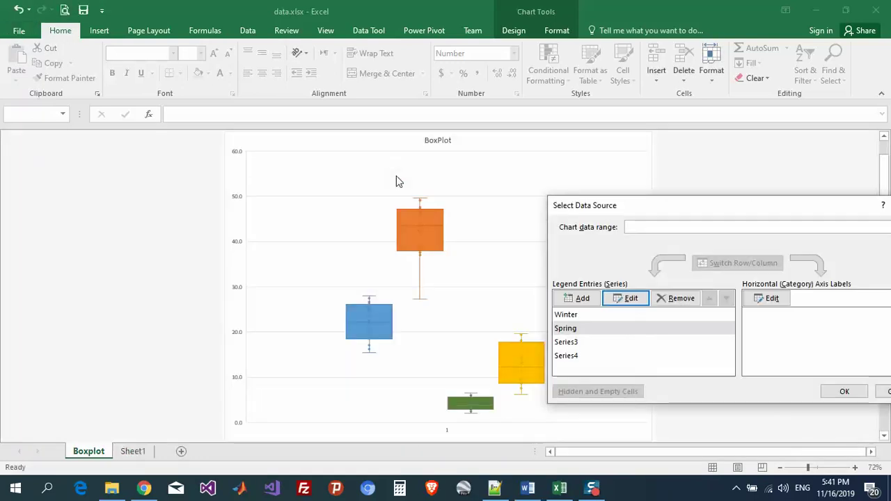
Name the third series Summer from header cell J4
left_click(574, 342)
left_click(629, 299)
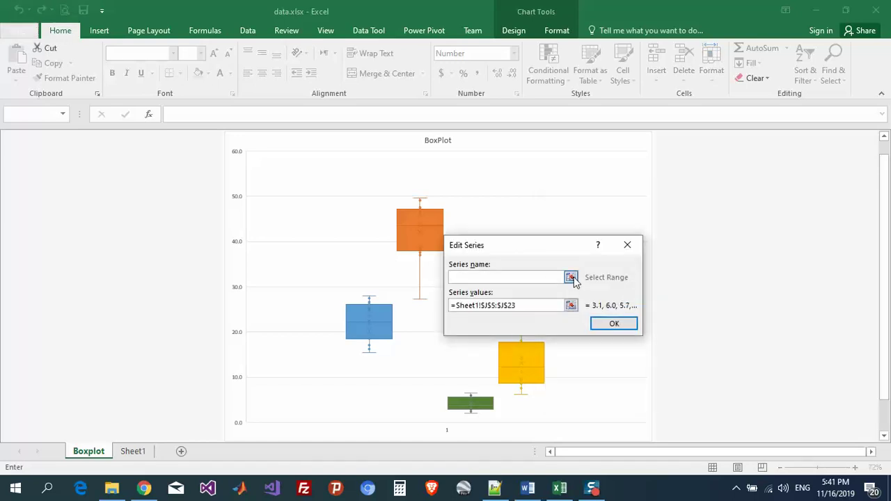
left_click(571, 305)
left_click(133, 451)
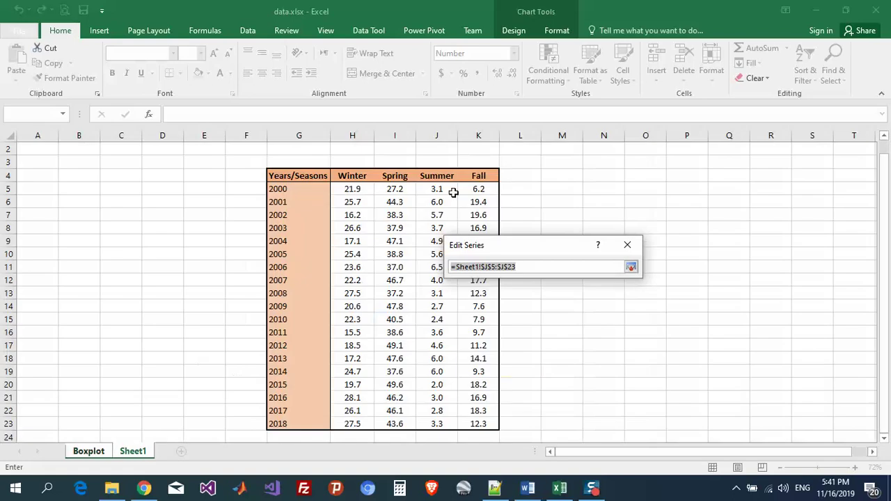
left_click(430, 176)
key("Return")
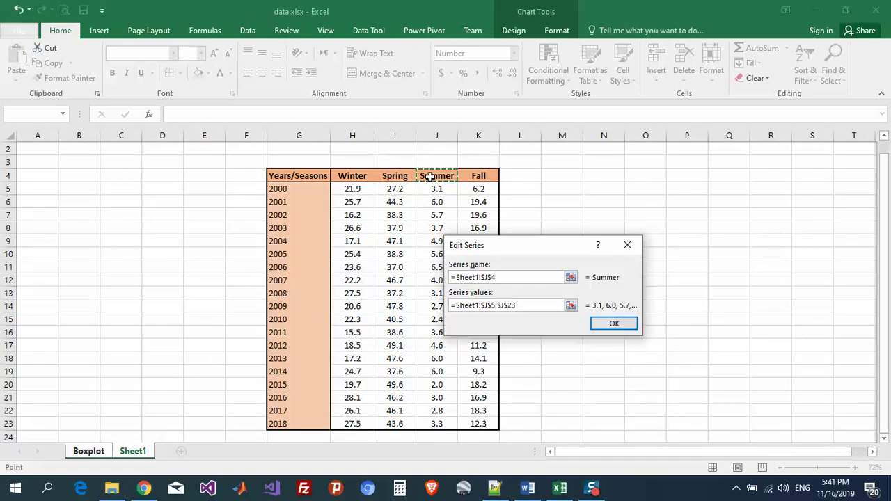
key("Return")
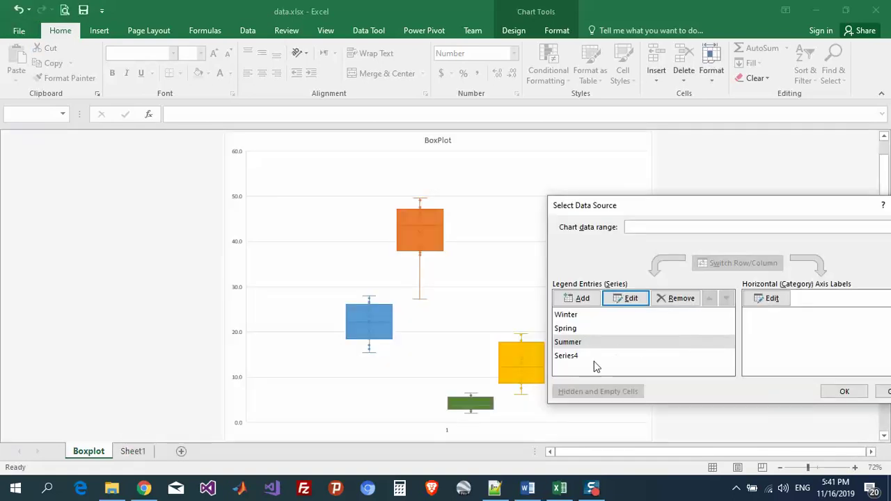
Name the fourth series Fall from header cell K4
left_click(578, 357)
left_click(636, 301)
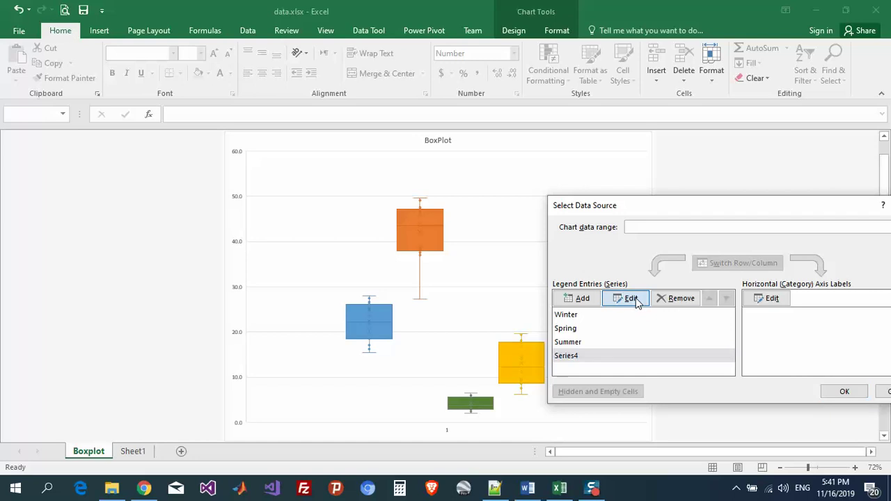
left_click(137, 452)
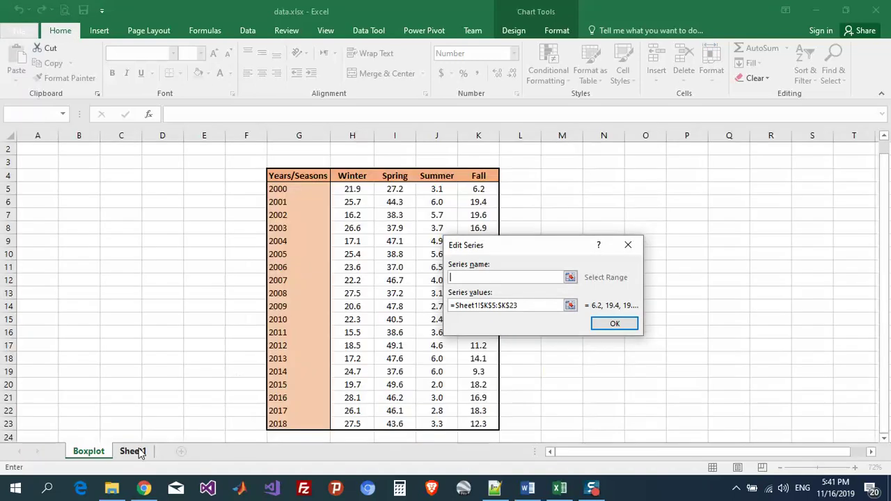
left_click(481, 176)
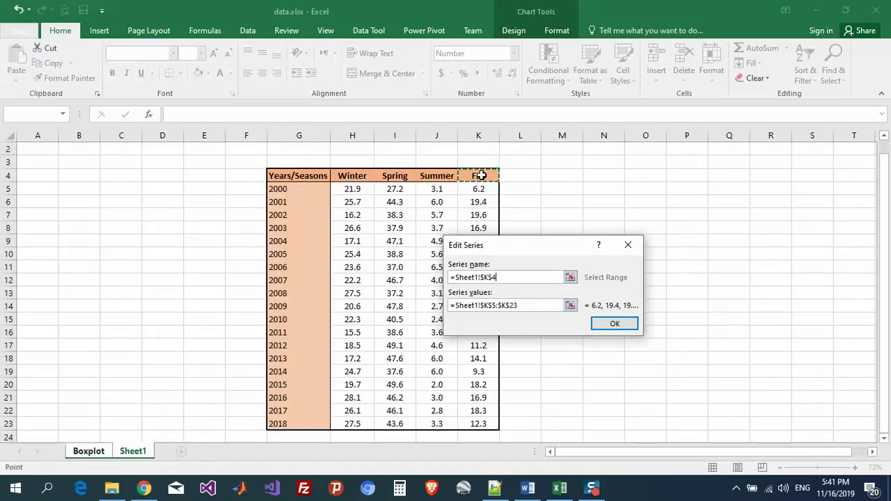
key("Return")
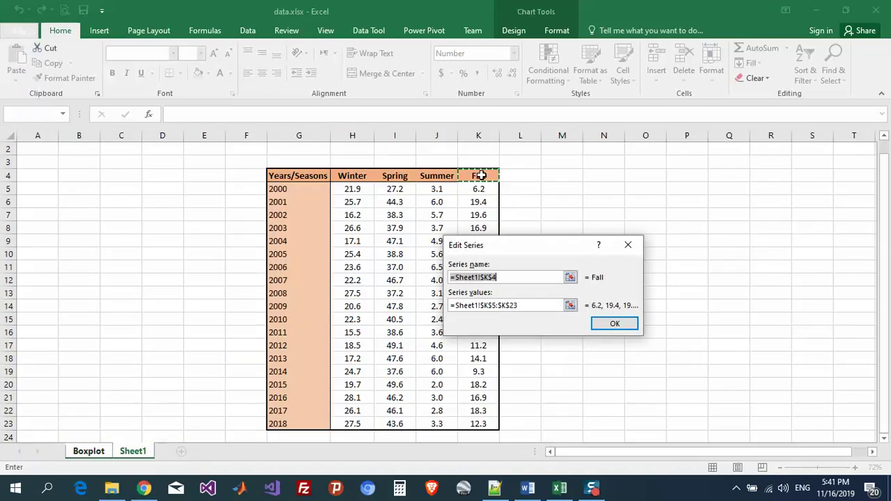
left_click(611, 332)
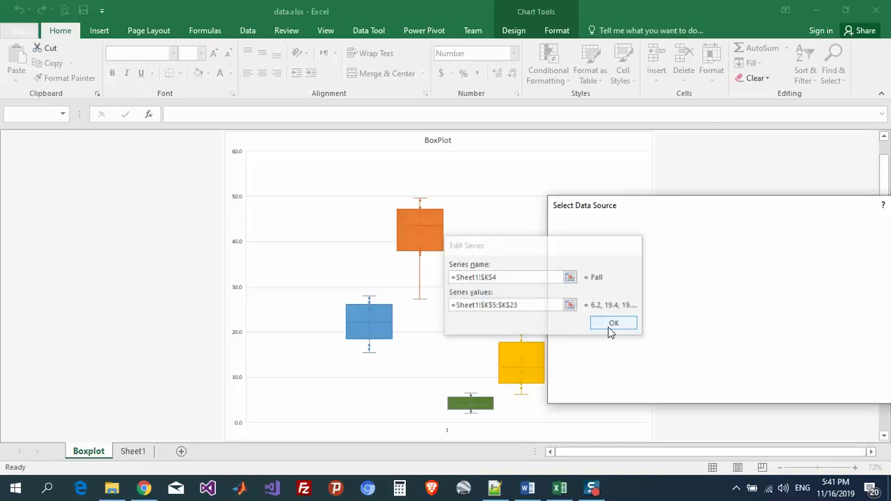
Keep the Winter, Spring, Summer and Fall series names and turn on the chart legend
left_click(844, 392)
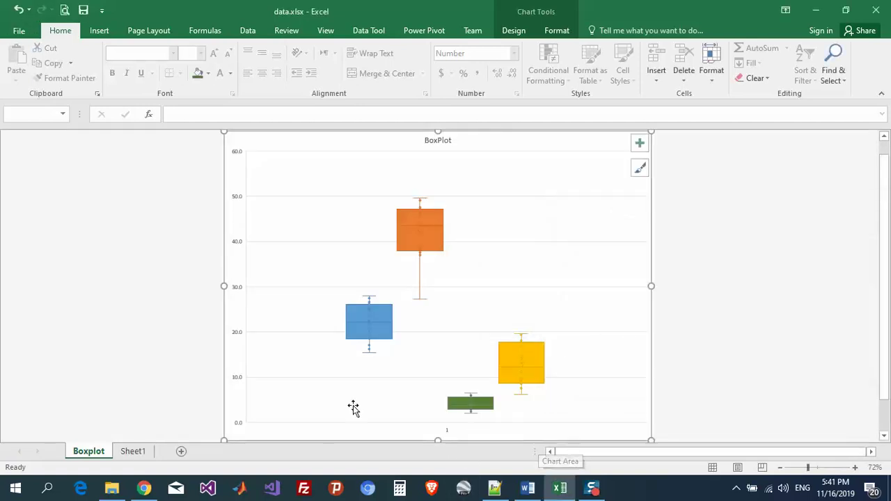
left_click(647, 152)
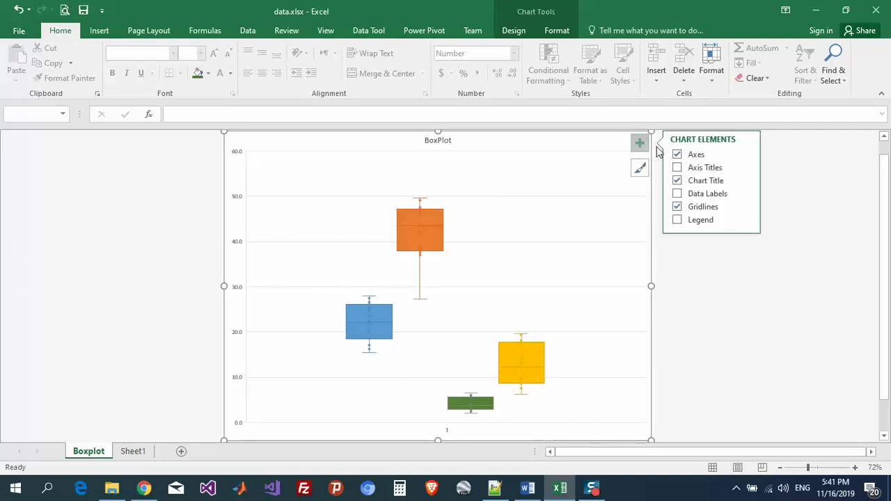
left_click(679, 222)
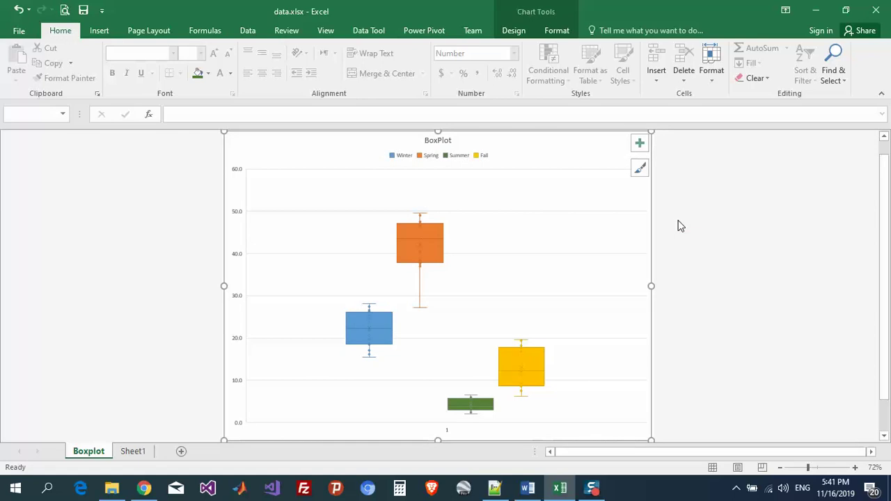